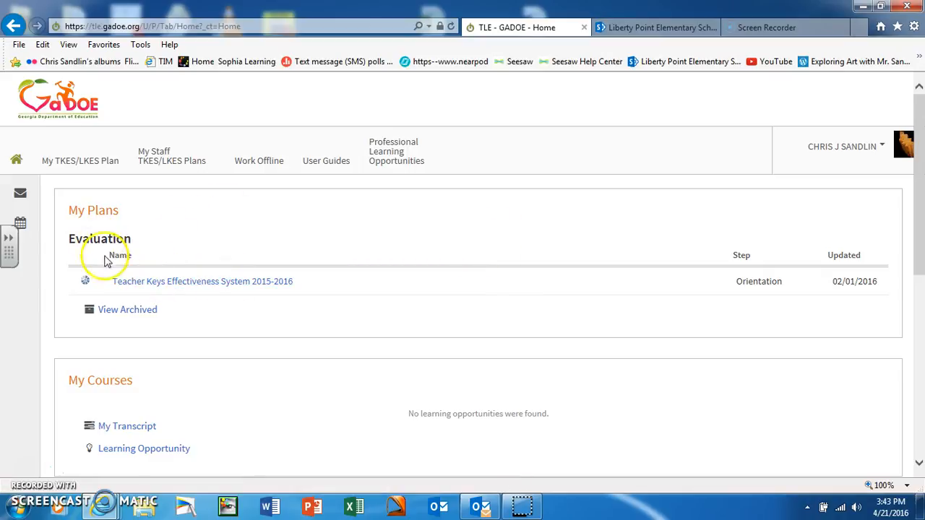
Open the Teacher Keys Effectiveness System 2015-2016 plan and find Documenting Performance under Teacher Assessment on Performance Standards.
{"action": "left_click", "coordinate": [170, 284]}
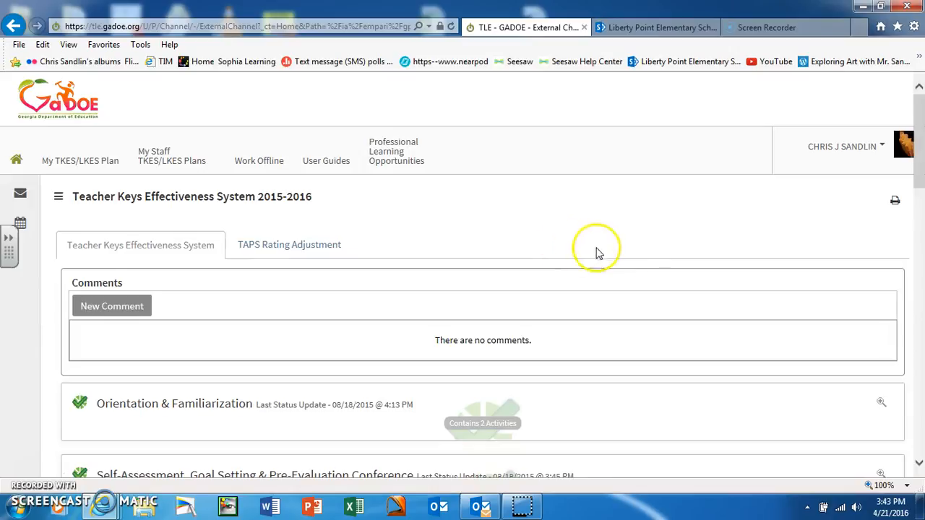
{"action": "scroll", "coordinate": [597, 253], "scroll_direction": "down", "scroll_amount": 4}
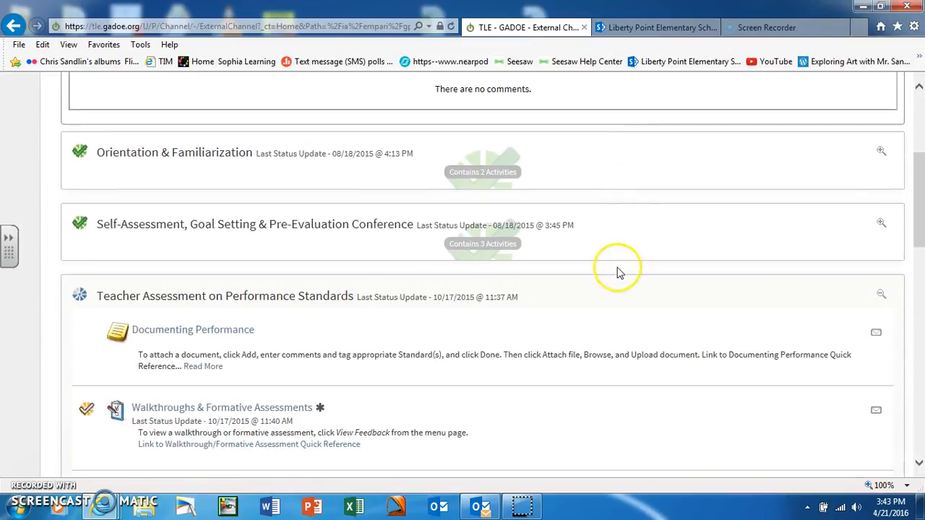
{"action": "scroll", "coordinate": [618, 274], "scroll_direction": "down", "scroll_amount": 1}
{"action": "scroll", "coordinate": [618, 273], "scroll_direction": "down", "scroll_amount": 2}
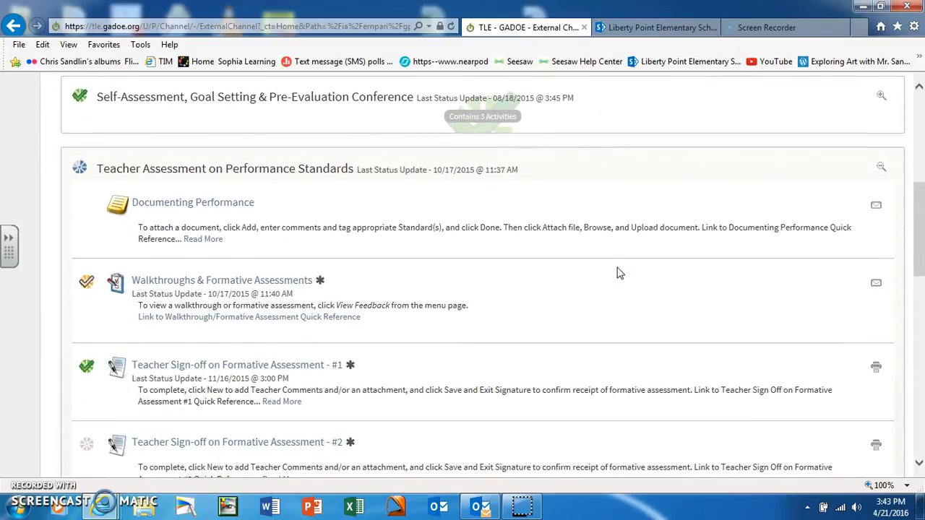
{"action": "scroll", "coordinate": [618, 273], "scroll_direction": "down", "scroll_amount": 4}
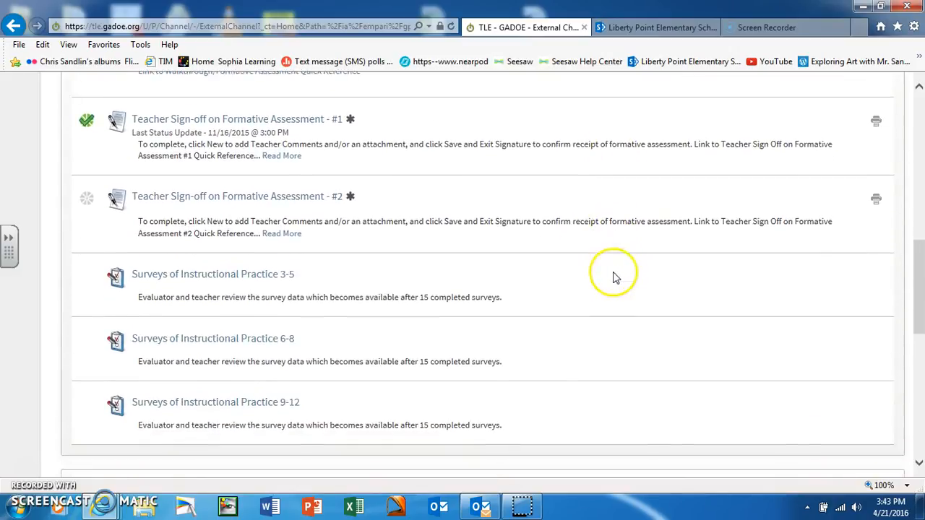
{"action": "scroll", "coordinate": [611, 277], "scroll_direction": "up", "scroll_amount": 3}
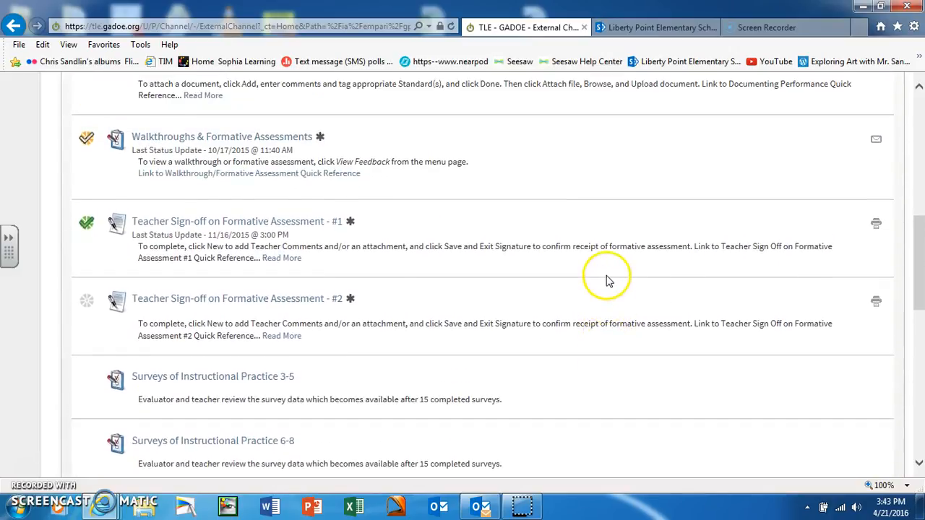
{"action": "scroll", "coordinate": [607, 281], "scroll_direction": "up", "scroll_amount": 1}
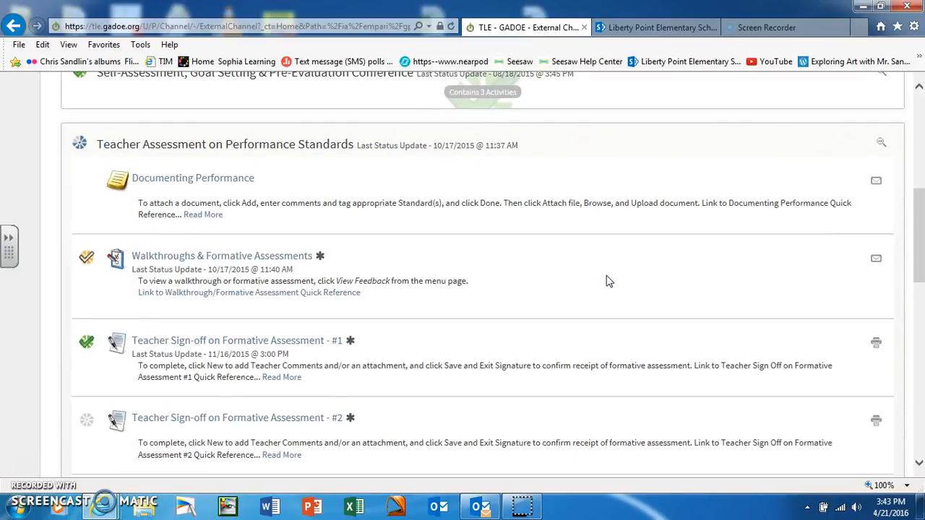
{"action": "scroll", "coordinate": [607, 282], "scroll_direction": "up", "scroll_amount": 1}
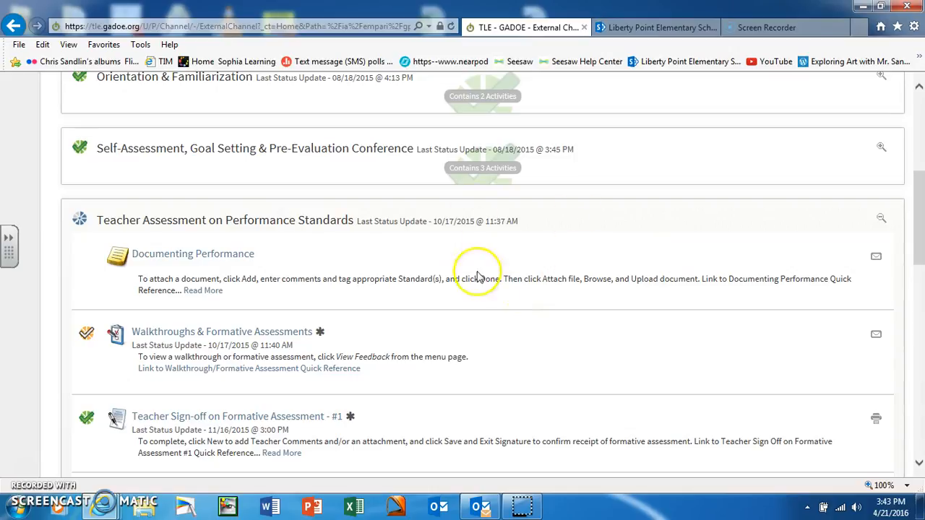
{"action": "scroll", "coordinate": [506, 293], "scroll_direction": "down", "scroll_amount": 1}
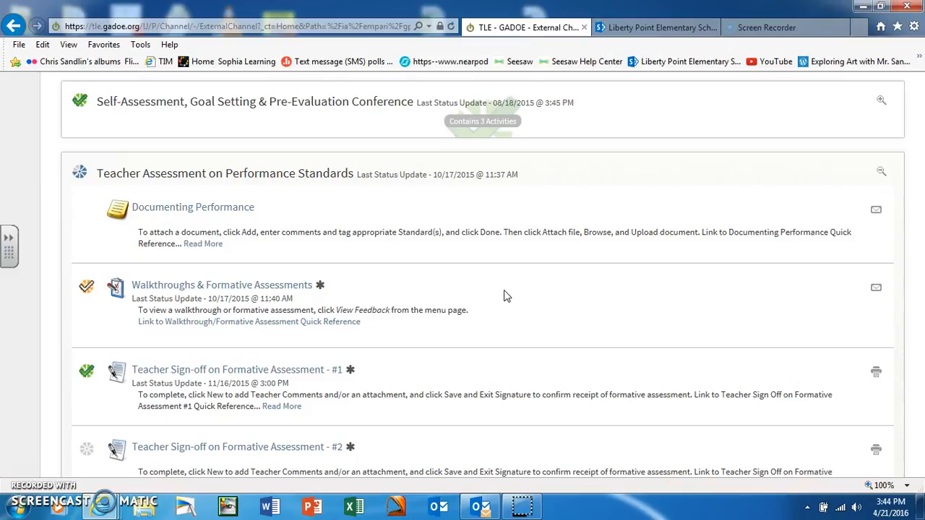
{"action": "left_click", "coordinate": [499, 291]}
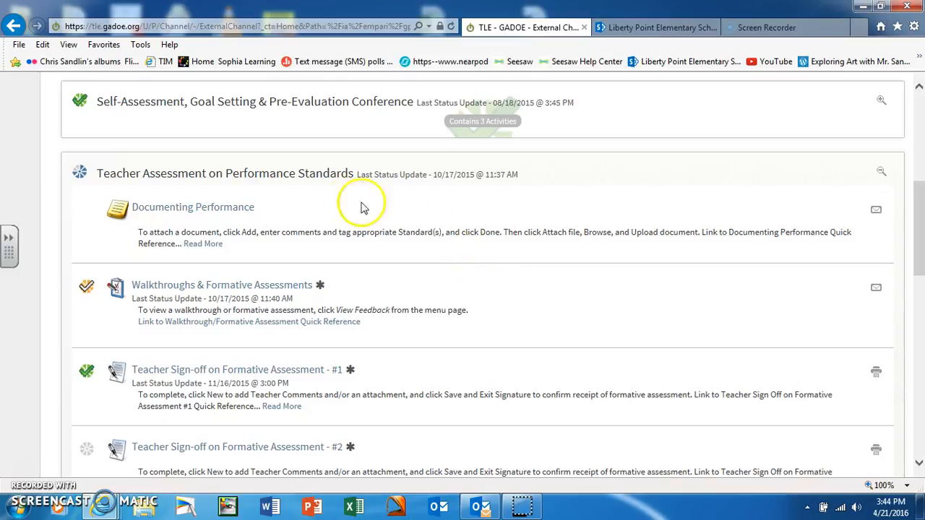
{"action": "scroll", "coordinate": [315, 192], "scroll_direction": "up", "scroll_amount": 2}
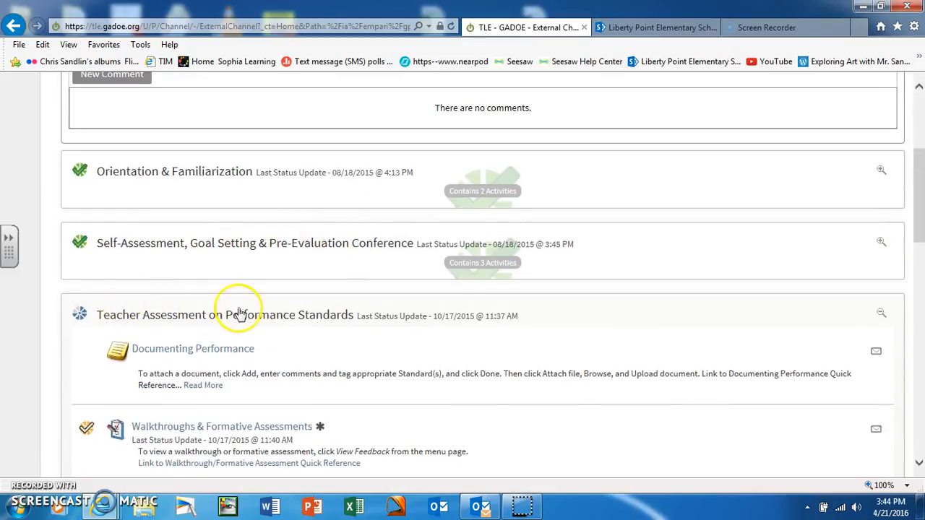
{"action": "scroll", "coordinate": [469, 353], "scroll_direction": "down", "scroll_amount": 2}
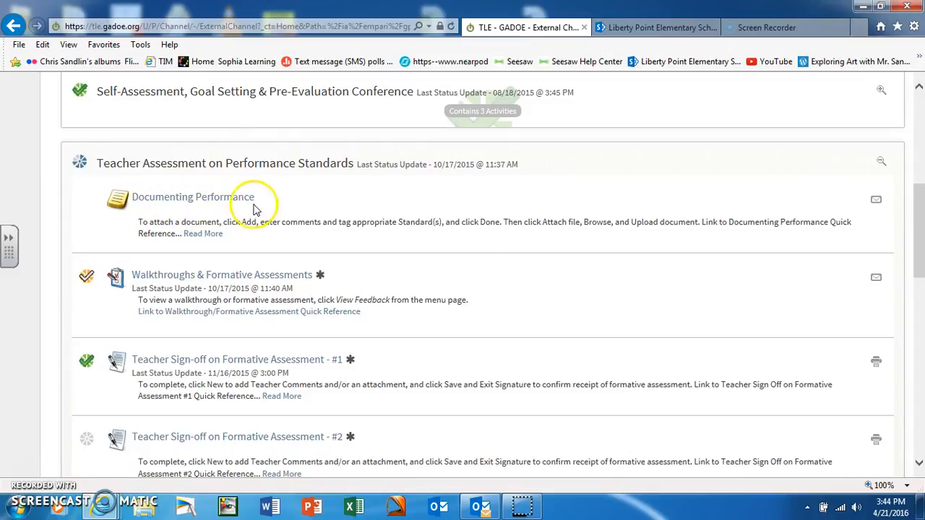
Open the Documenting Performance (TKES Notes 15-16) page and review the existing rubric note tagged Assessment Uses.
{"action": "left_click", "coordinate": [219, 201]}
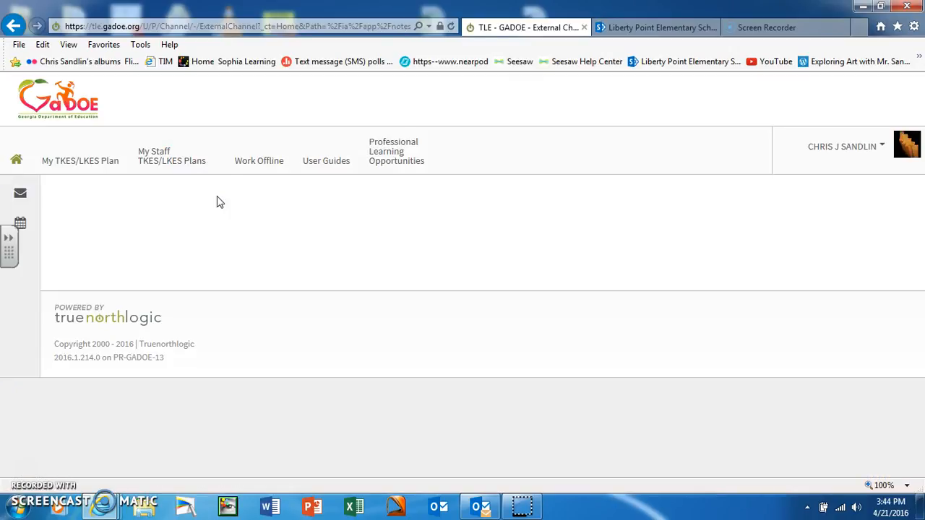
{"action": "scroll", "coordinate": [548, 239], "scroll_direction": "down", "scroll_amount": 1}
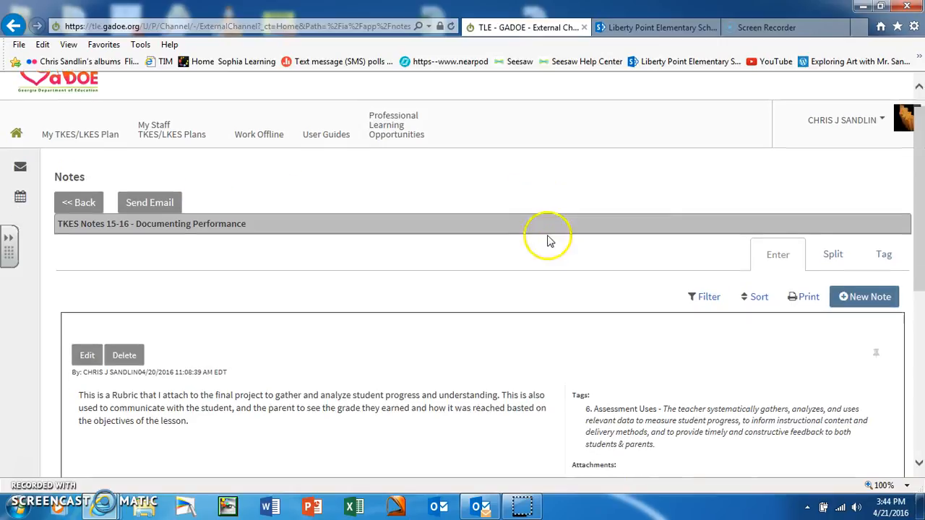
{"action": "scroll", "coordinate": [548, 239], "scroll_direction": "down", "scroll_amount": 3}
{"action": "scroll", "coordinate": [543, 227], "scroll_direction": "up", "scroll_amount": 2}
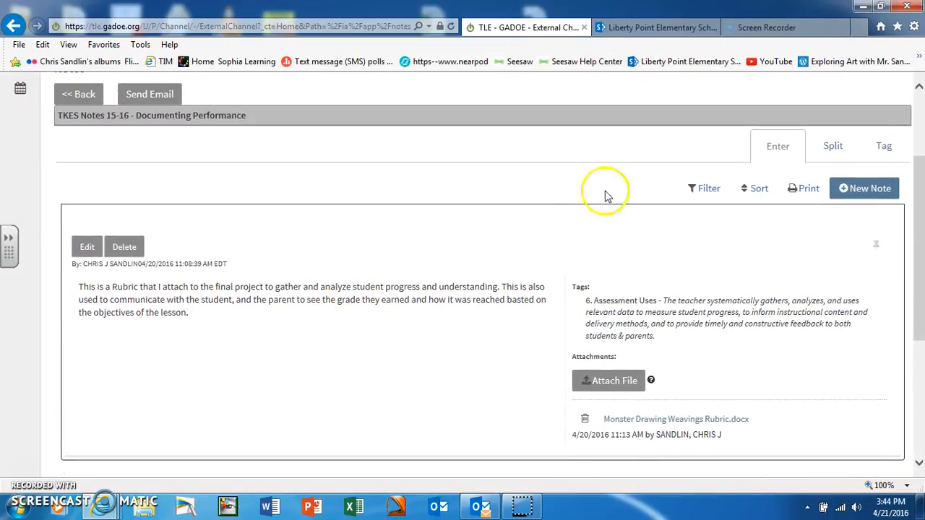
{"action": "scroll", "coordinate": [465, 351], "scroll_direction": "up", "scroll_amount": 2}
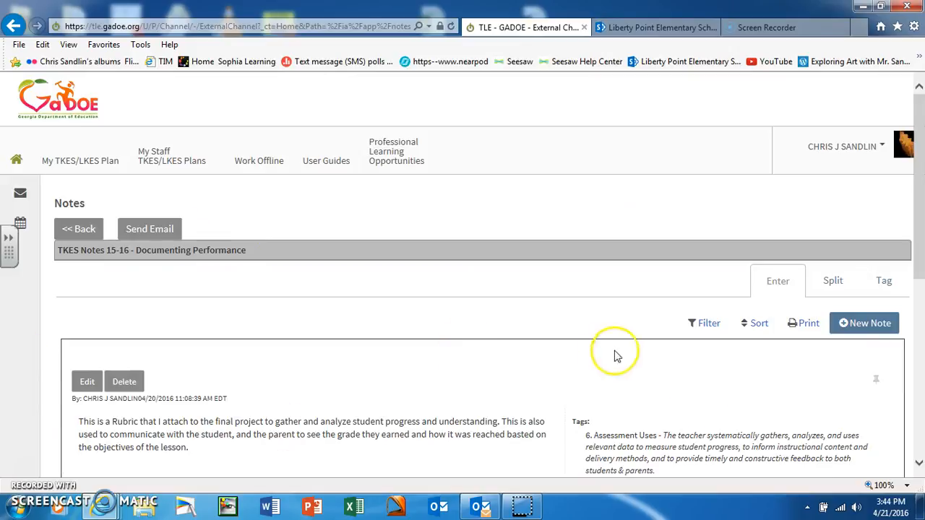
{"action": "scroll", "coordinate": [397, 314], "scroll_direction": "down", "scroll_amount": 1}
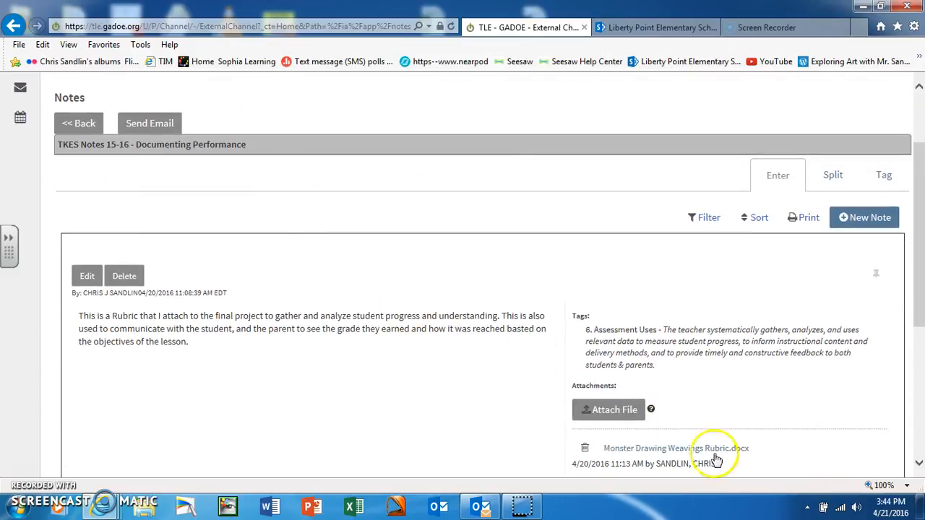
{"action": "scroll", "coordinate": [143, 298], "scroll_direction": "up", "scroll_amount": 1}
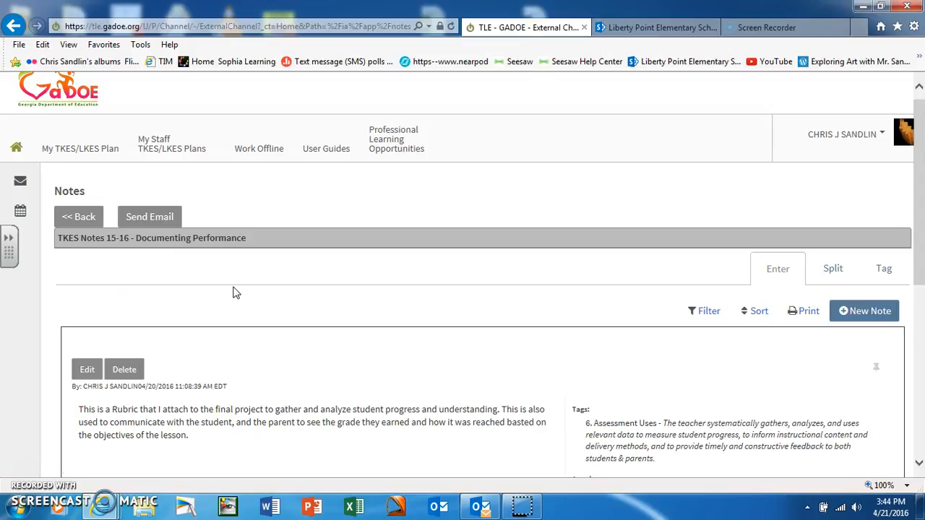
Open a blank New Note editor with the Tags checklist of performance standards alongside.
{"action": "left_click", "coordinate": [874, 321]}
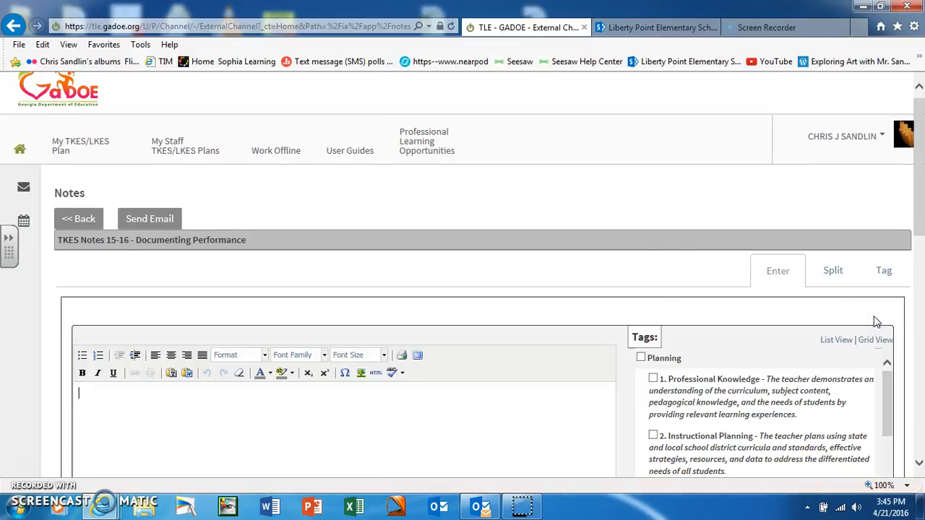
{"action": "scroll", "coordinate": [902, 234], "scroll_direction": "down", "scroll_amount": 5}
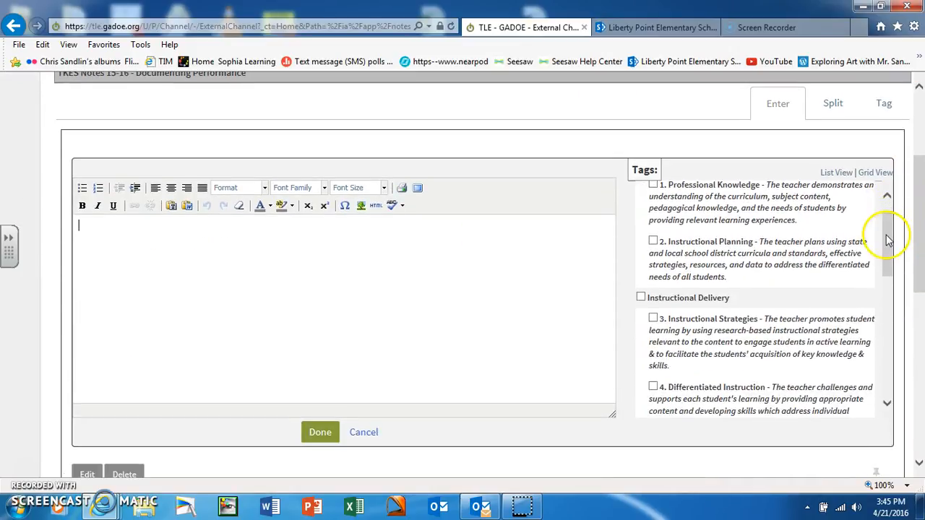
{"action": "left_click_drag", "start_coordinate": [920, 235], "coordinate": [921, 242]}
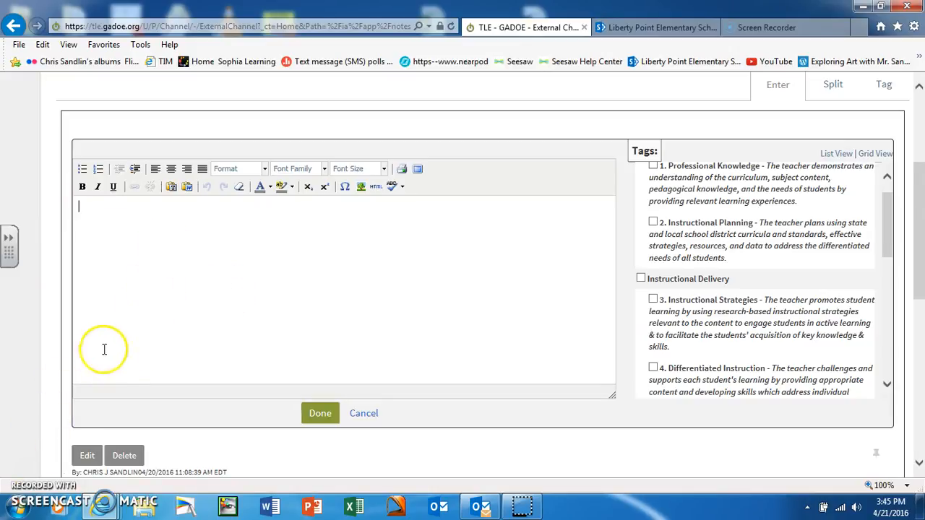
Paste the final-project rubric description about analyzing student progress and communicating grades into the note.
{"action": "type", "text": "This is a Rubric that I attach to the final project to gather and analyze student progress and understanding. This is also used to communicate with the student, and the parent to see the grade they earned and how it was reached basted on the objectives of the lesson."}
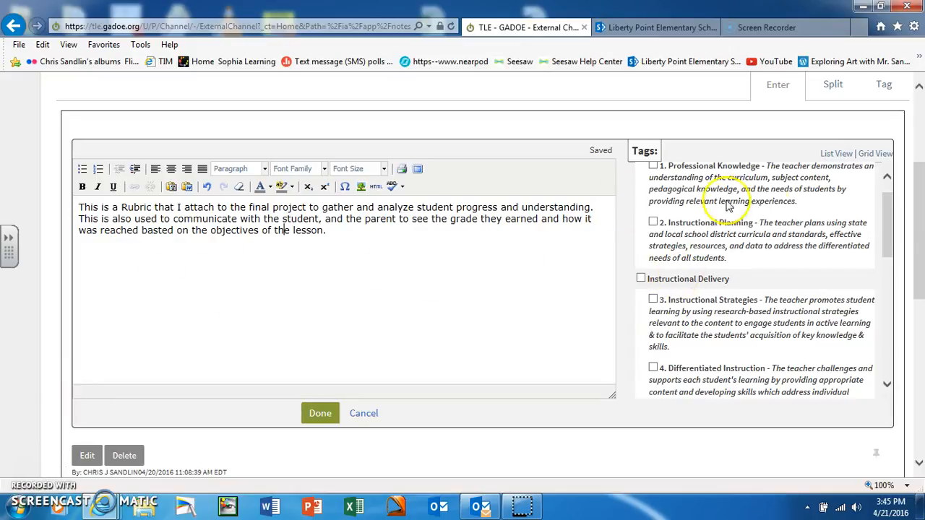
{"action": "scroll", "coordinate": [889, 235], "scroll_direction": "up", "scroll_amount": 1}
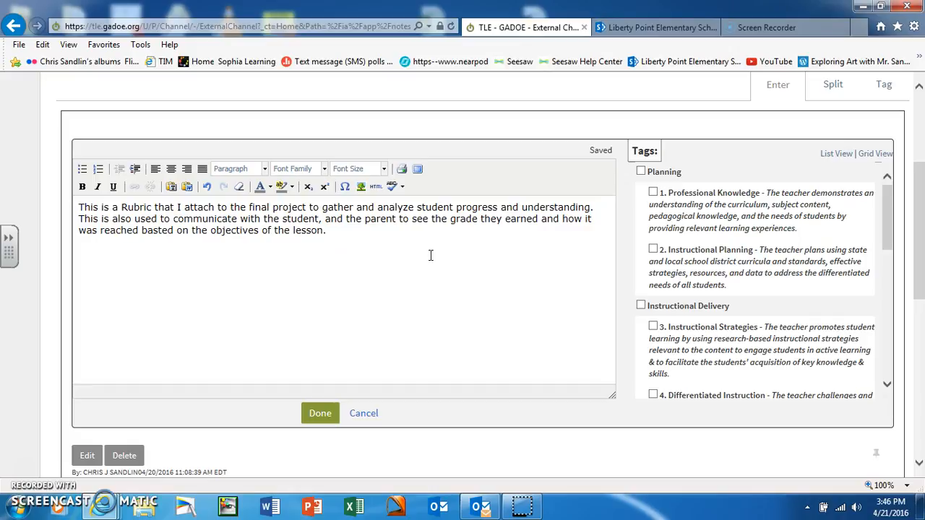
{"action": "left_click", "coordinate": [888, 219]}
{"action": "mouse_move", "coordinate": [888, 219]}
{"action": "left_mouse_down"}
{"action": "mouse_move", "coordinate": [886, 242]}
{"action": "mouse_move", "coordinate": [876, 206]}
{"action": "left_mouse_up"}
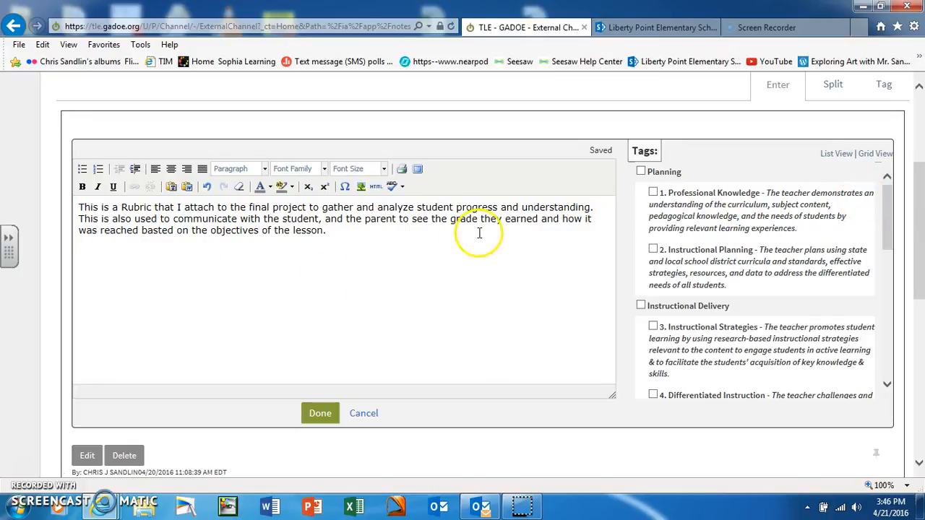
{"action": "left_click_drag", "start_coordinate": [887, 217], "coordinate": [885, 310]}
{"action": "left_click_drag", "start_coordinate": [885, 326], "coordinate": [866, 289]}
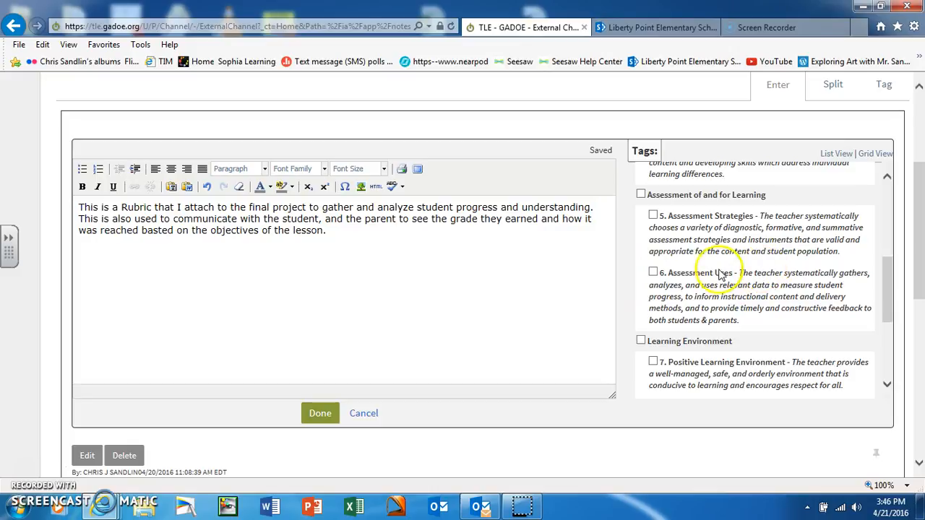
Tag the note with 6. Assessment Uses and save it to the top of the list.
{"action": "left_click", "coordinate": [654, 273]}
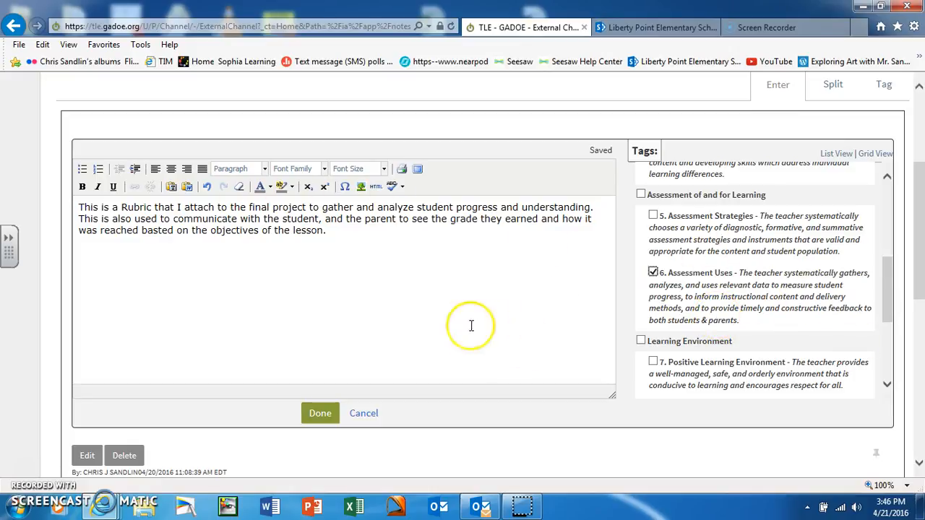
{"action": "left_click", "coordinate": [315, 412]}
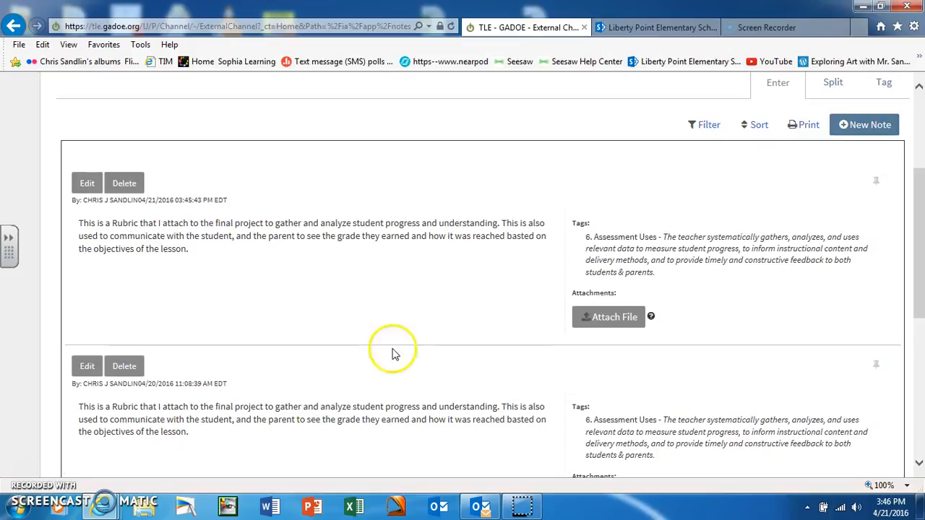
{"action": "scroll", "coordinate": [867, 252], "scroll_direction": "up", "scroll_amount": 2}
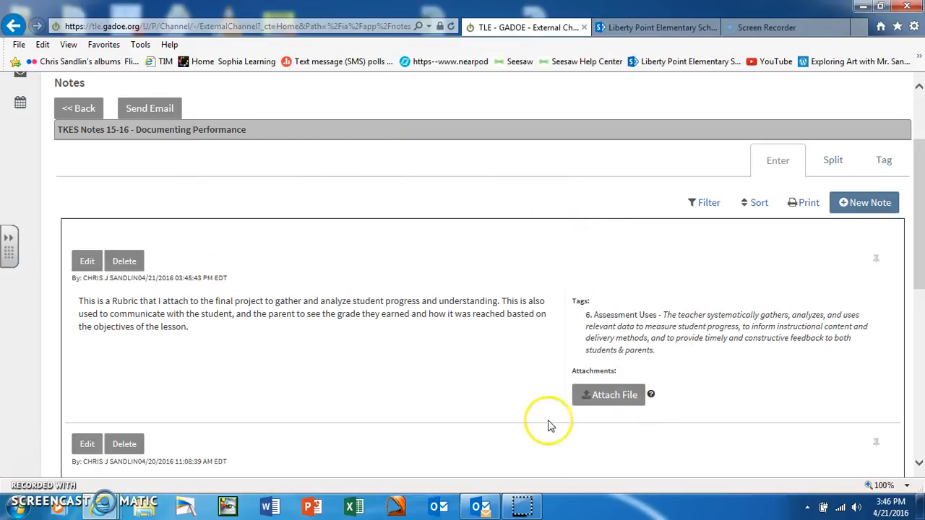
Attach Monster Drawing Weavings Rubric.docx from Desktop > Lesson Plans K - 5 > Lesson Plans K > Unit 4 > Monster Drawing Weaving.
{"action": "left_click", "coordinate": [614, 397]}
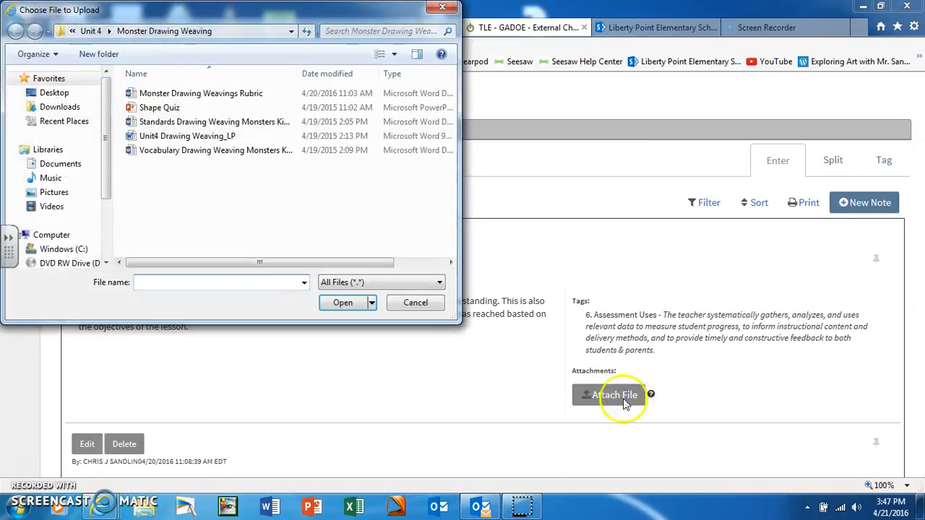
{"action": "left_click", "coordinate": [64, 95]}
{"action": "double_click", "coordinate": [209, 248]}
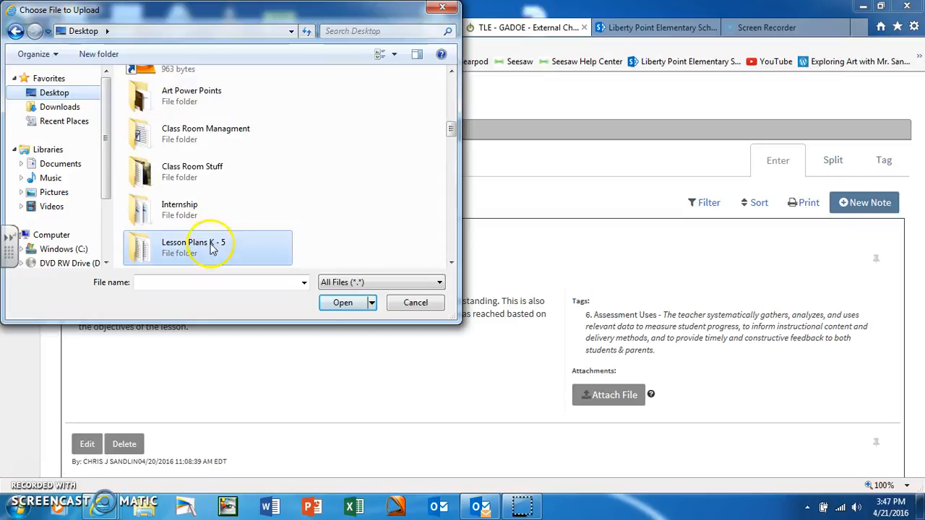
{"action": "double_click", "coordinate": [181, 179]}
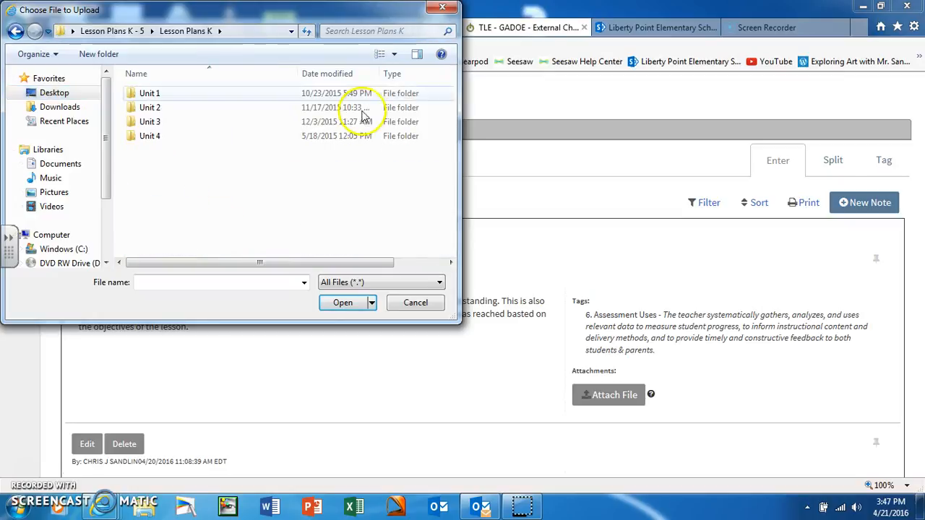
{"action": "double_click", "coordinate": [176, 141]}
{"action": "double_click", "coordinate": [217, 105]}
{"action": "double_click", "coordinate": [181, 93]}
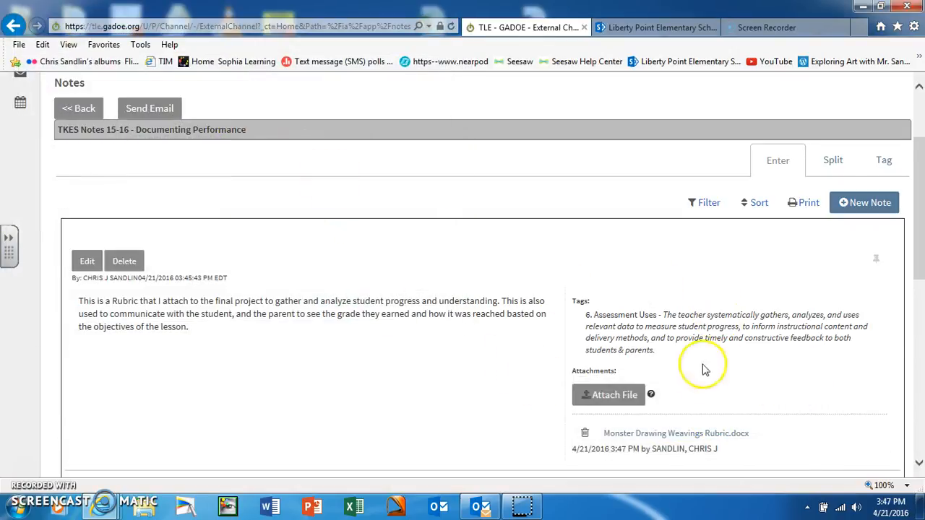
{"action": "scroll", "coordinate": [916, 246], "scroll_direction": "down", "scroll_amount": 1}
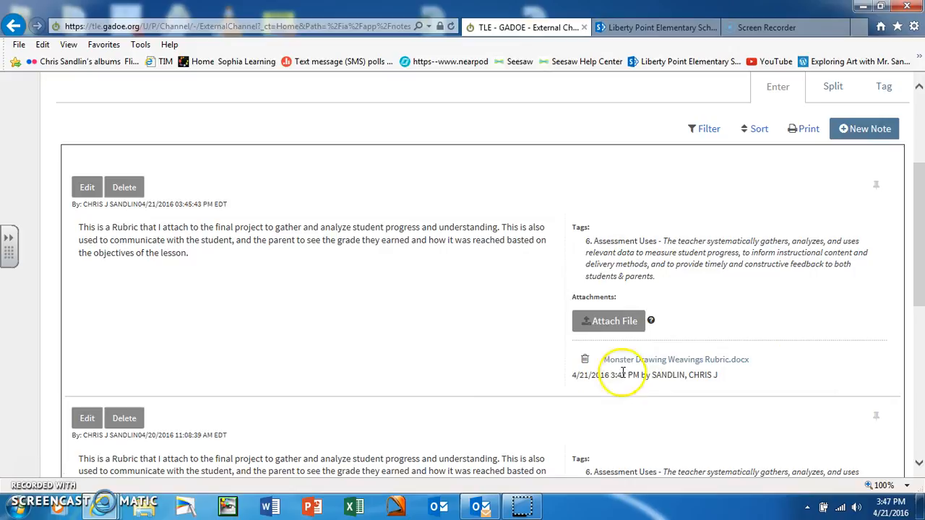
{"action": "left_click", "coordinate": [610, 322]}
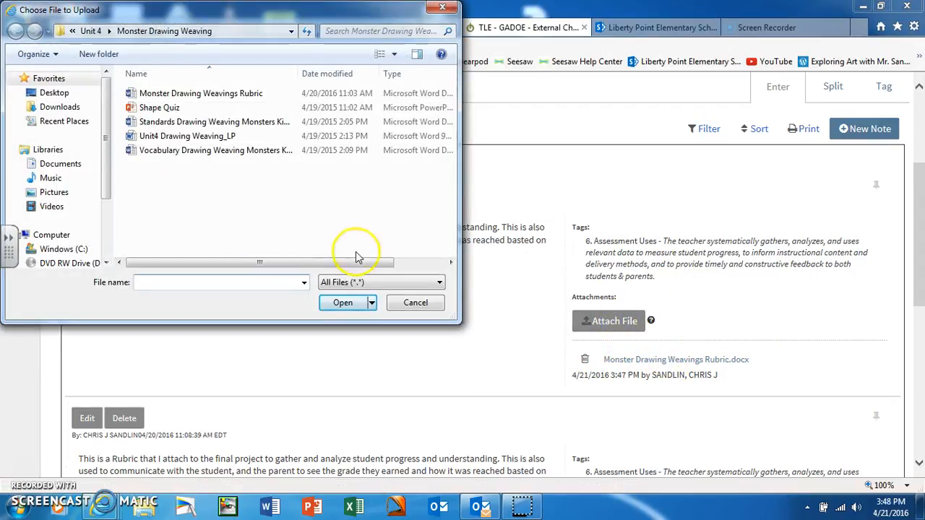
{"action": "left_click", "coordinate": [51, 94]}
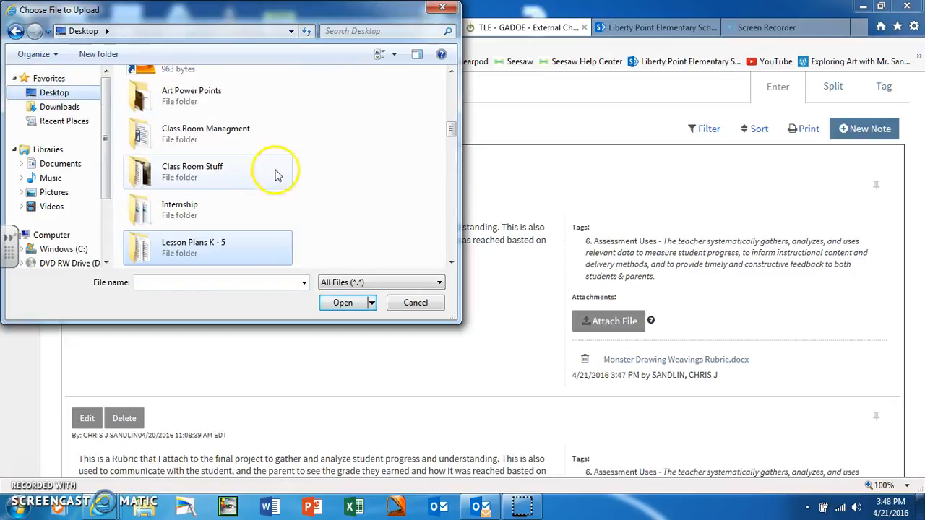
{"action": "left_click_drag", "start_coordinate": [450, 131], "coordinate": [451, 258]}
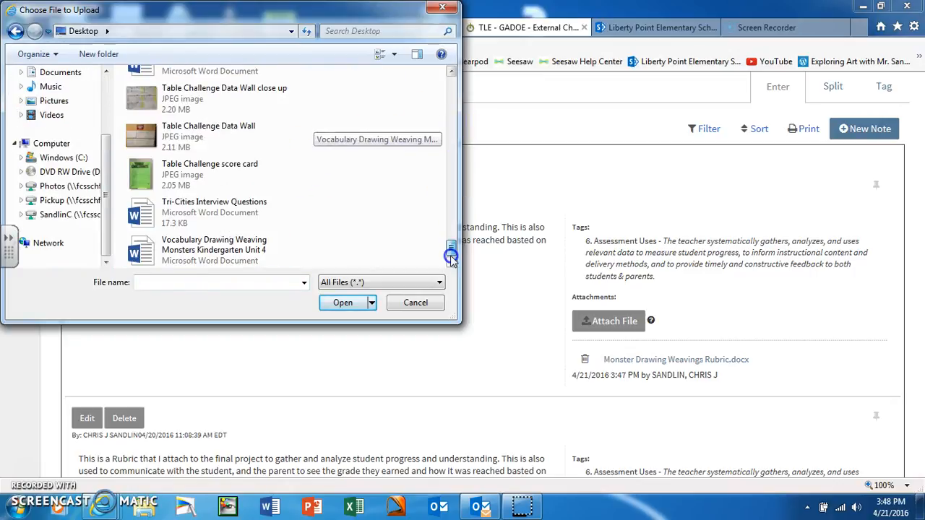
{"action": "left_click", "coordinate": [444, 9]}
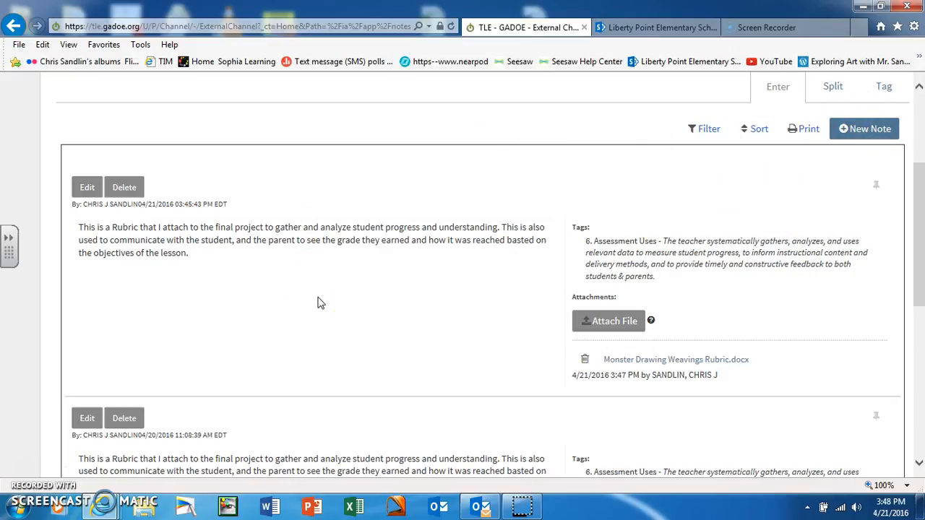
{"action": "scroll", "coordinate": [322, 301], "scroll_direction": "up", "scroll_amount": 1}
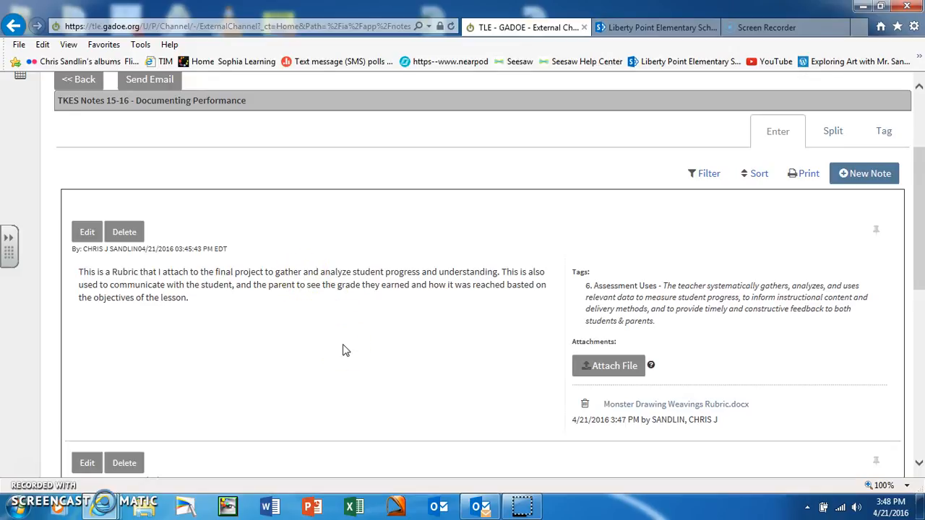
{"action": "scroll", "coordinate": [344, 351], "scroll_direction": "up", "scroll_amount": 2}
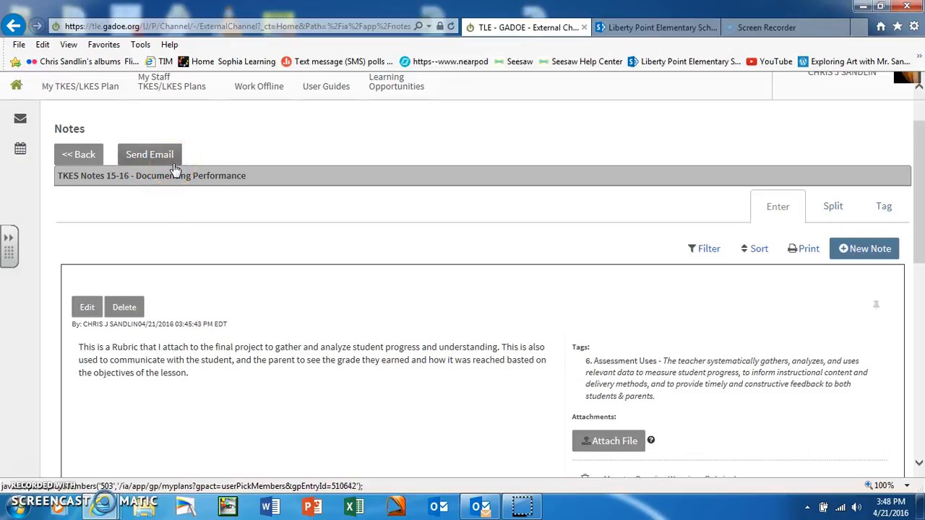
{"action": "left_click", "coordinate": [145, 163]}
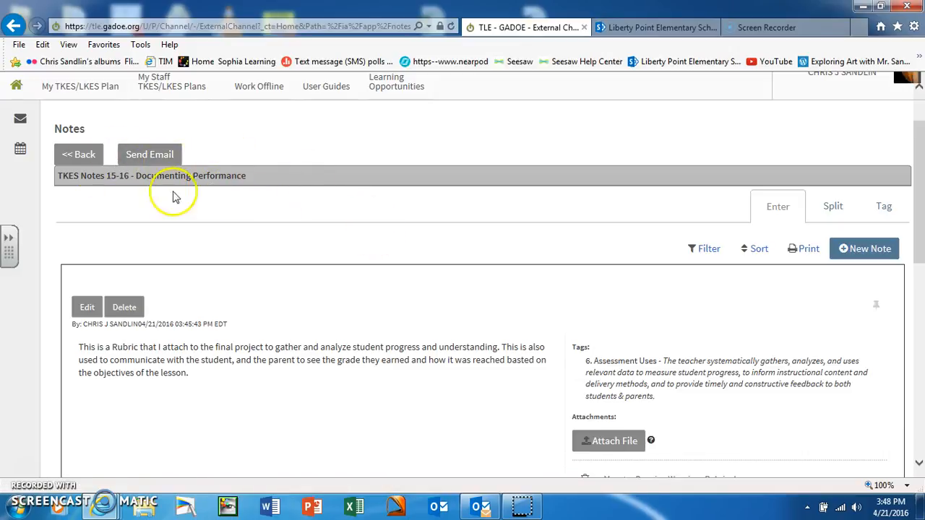
{"action": "scroll", "coordinate": [268, 235], "scroll_direction": "down", "scroll_amount": 3}
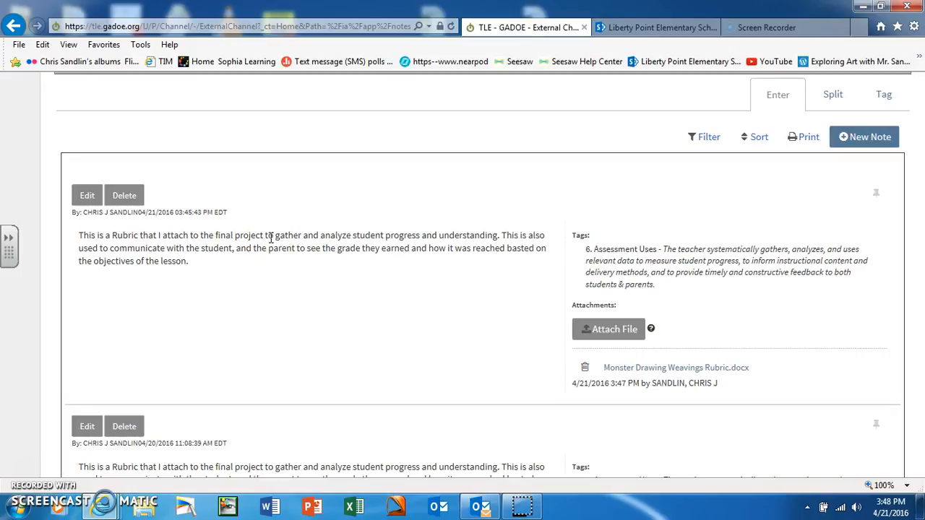
{"action": "scroll", "coordinate": [271, 238], "scroll_direction": "up", "scroll_amount": 5}
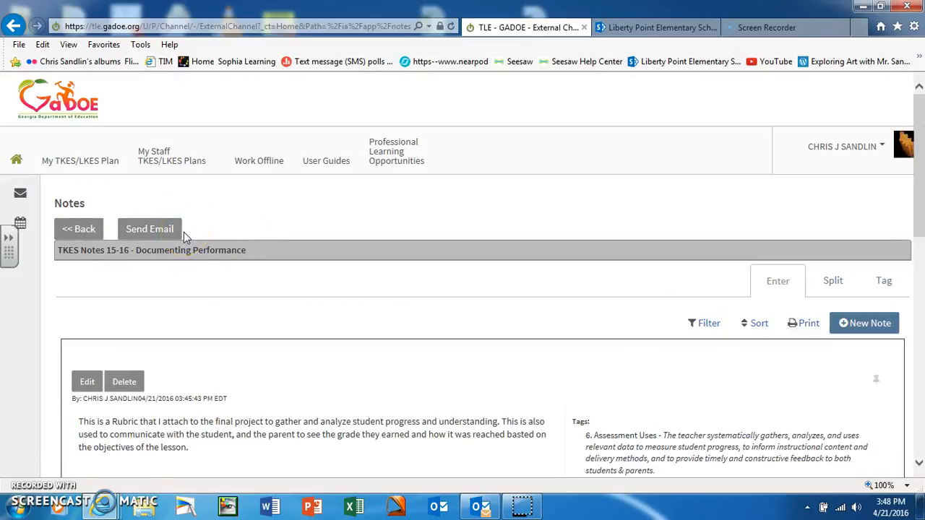
{"action": "scroll", "coordinate": [186, 233], "scroll_direction": "down", "scroll_amount": 5}
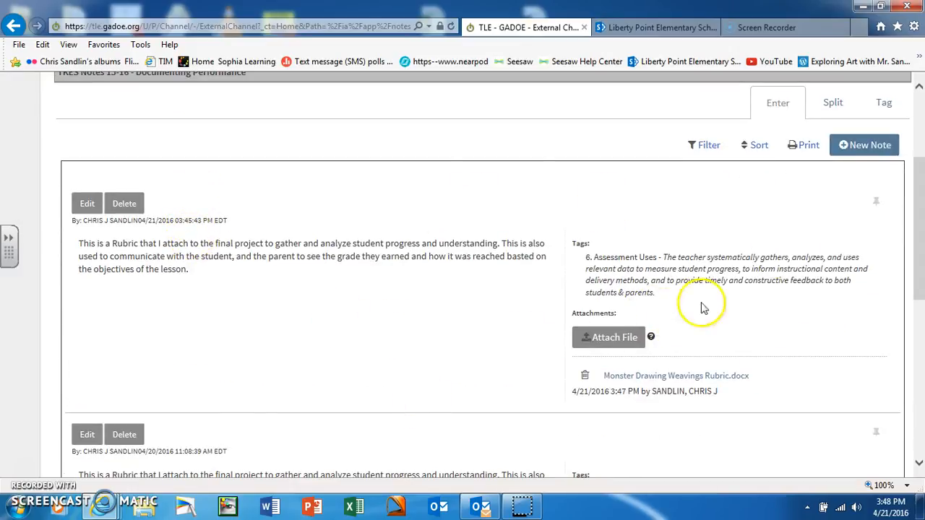
{"action": "scroll", "coordinate": [758, 304], "scroll_direction": "down", "scroll_amount": 1}
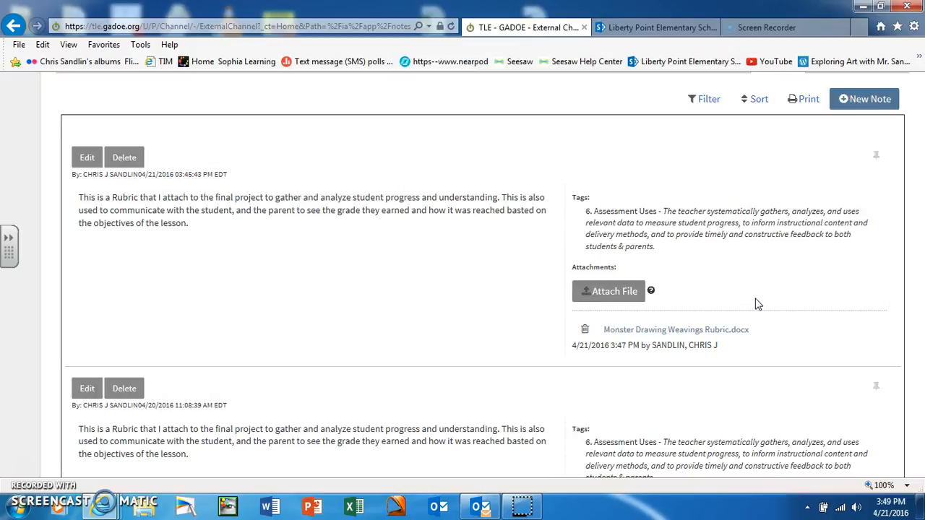
Delete the newer note's rubric attachment, then delete that duplicate note, confirming each with OK.
{"action": "left_click", "coordinate": [586, 332]}
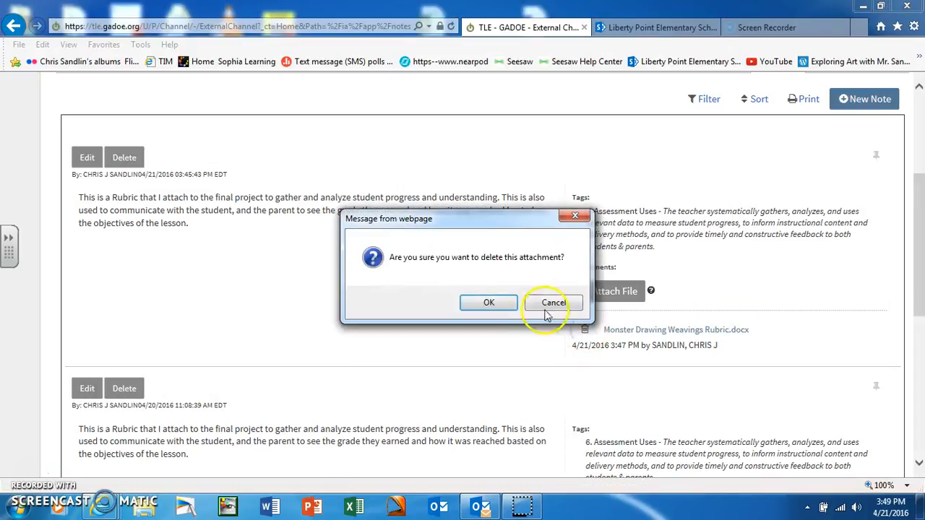
{"action": "left_click", "coordinate": [486, 304]}
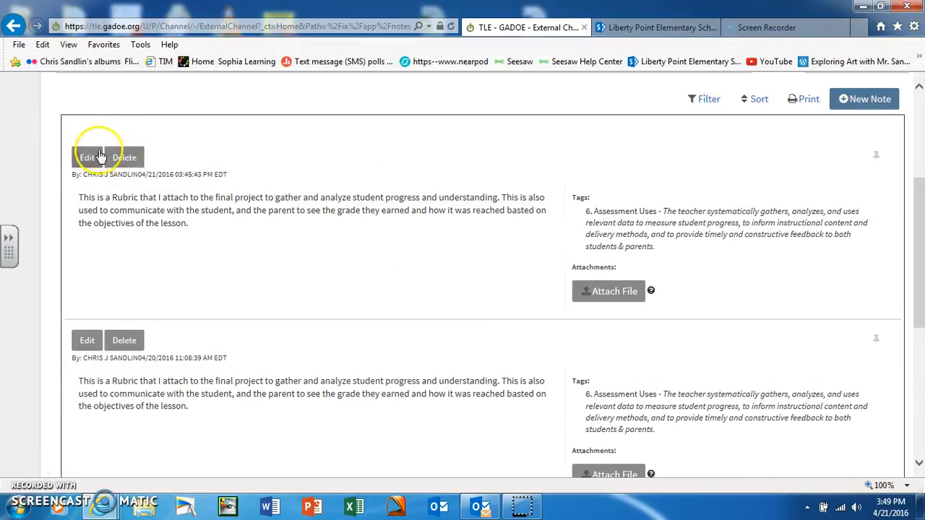
{"action": "left_click", "coordinate": [135, 162]}
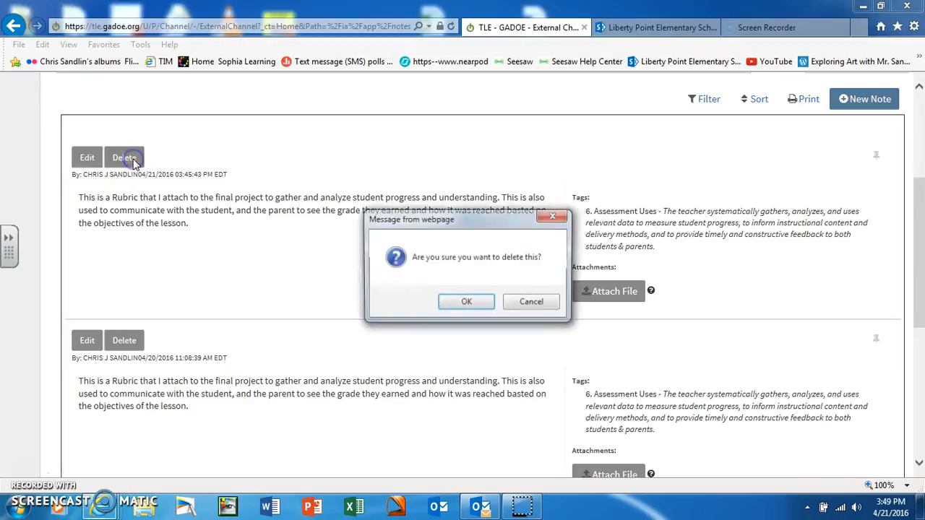
{"action": "left_click", "coordinate": [472, 303]}
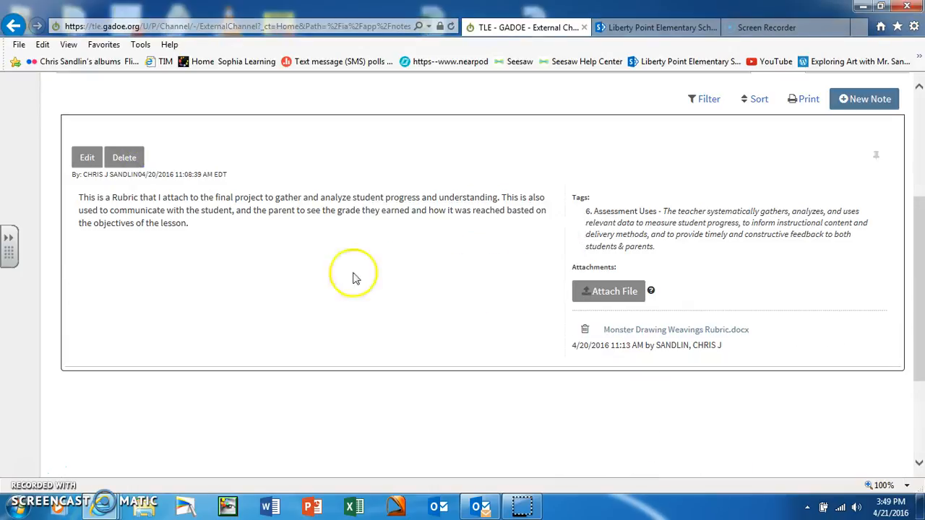
{"action": "scroll", "coordinate": [690, 246], "scroll_direction": "up", "scroll_amount": 3}
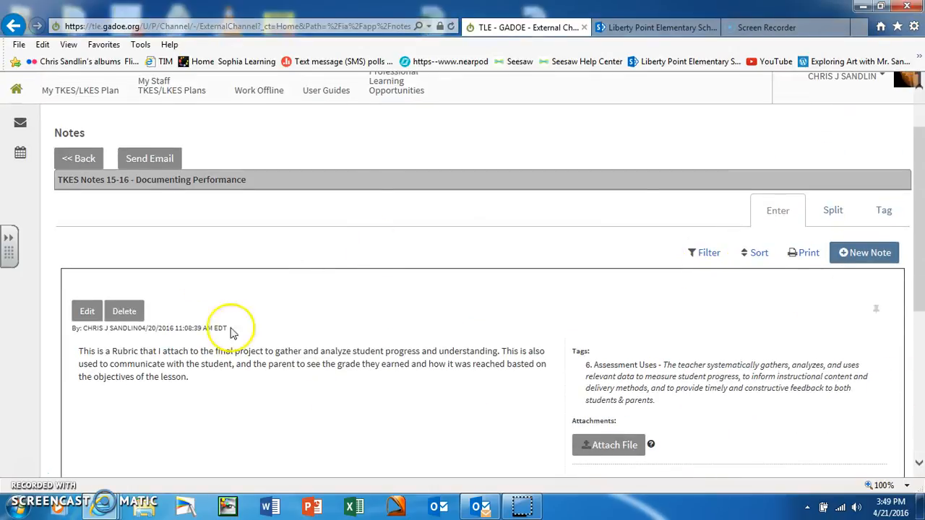
{"action": "scroll", "coordinate": [364, 148], "scroll_direction": "down", "scroll_amount": 3}
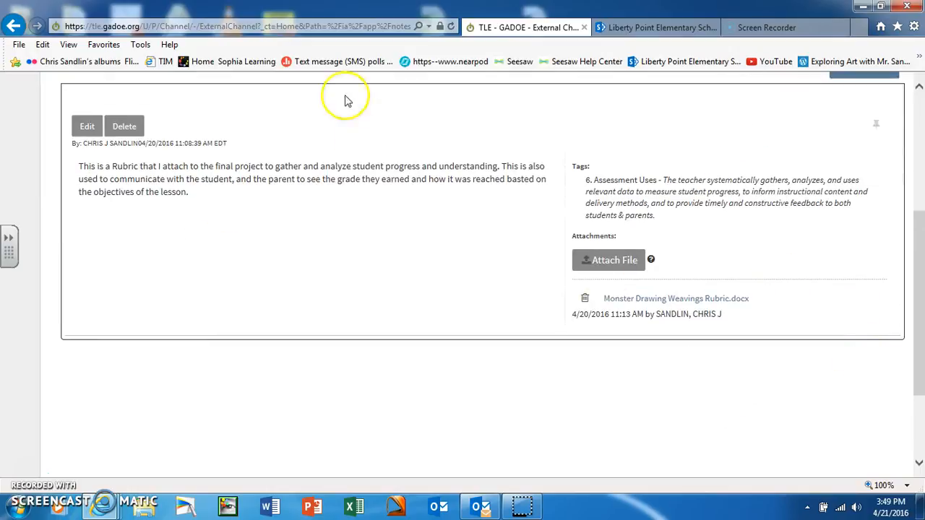
{"action": "scroll", "coordinate": [673, 326], "scroll_direction": "up", "scroll_amount": 4}
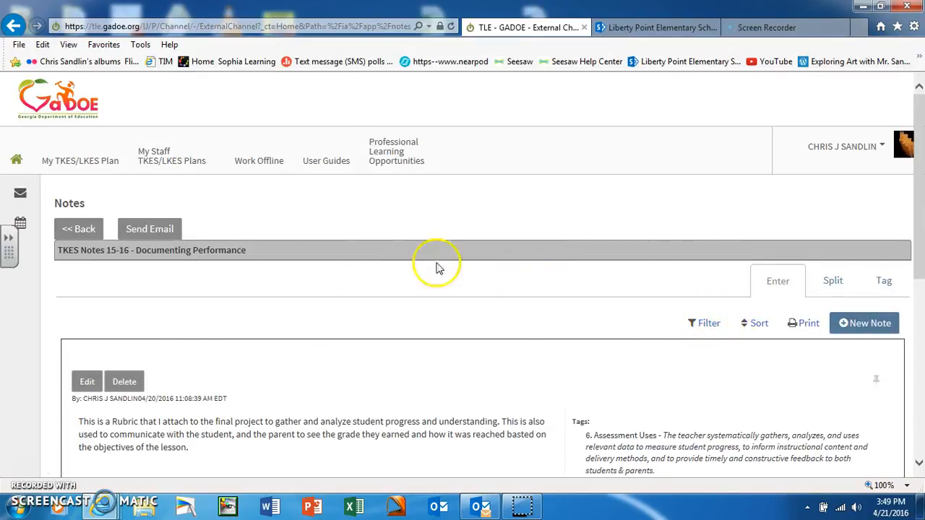
{"action": "scroll", "coordinate": [418, 284], "scroll_direction": "down", "scroll_amount": 1}
{"action": "scroll", "coordinate": [417, 283], "scroll_direction": "down", "scroll_amount": 3}
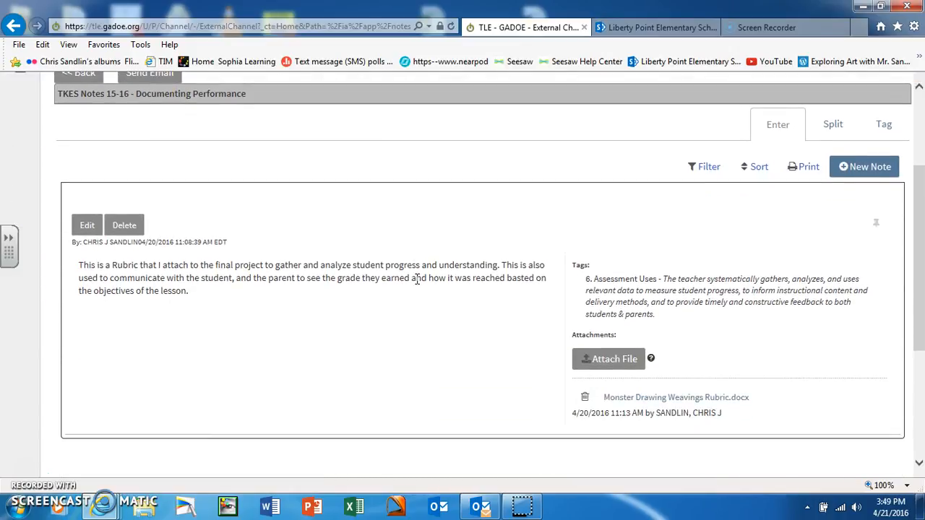
{"action": "scroll", "coordinate": [418, 282], "scroll_direction": "up", "scroll_amount": 4}
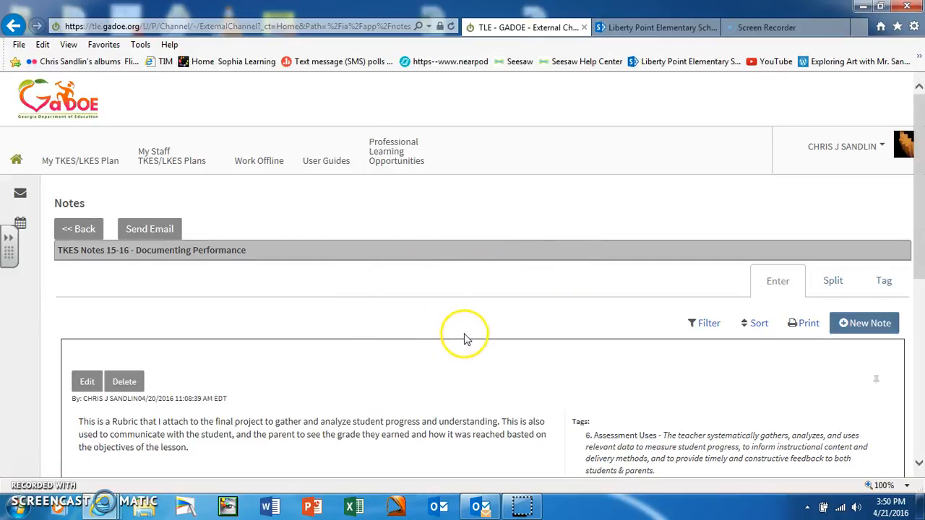
{"action": "scroll", "coordinate": [466, 338], "scroll_direction": "down", "scroll_amount": 1}
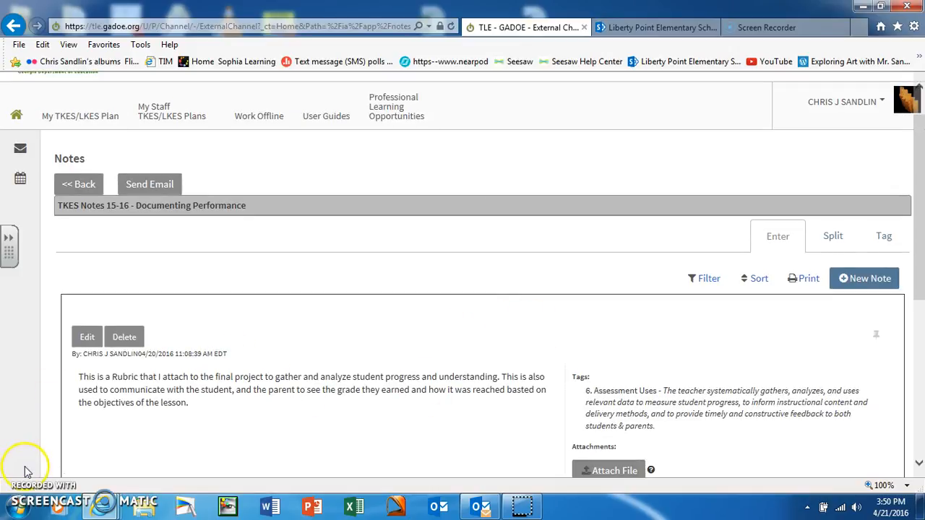